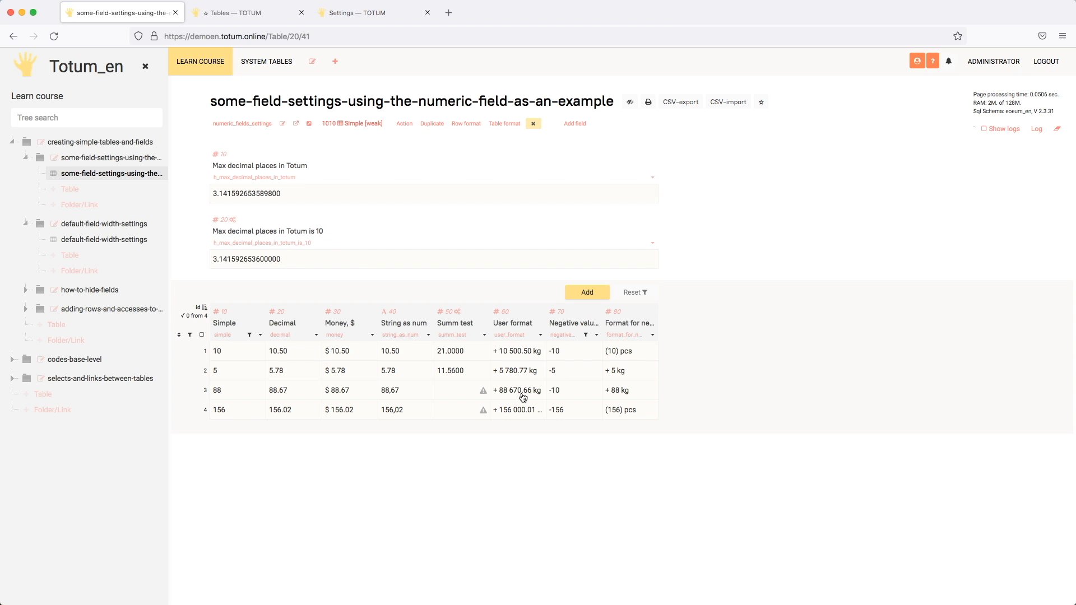
Duplicate the User format column and give the copy the title User format 1 and the field NAME user_format_1
left_click(540, 335)
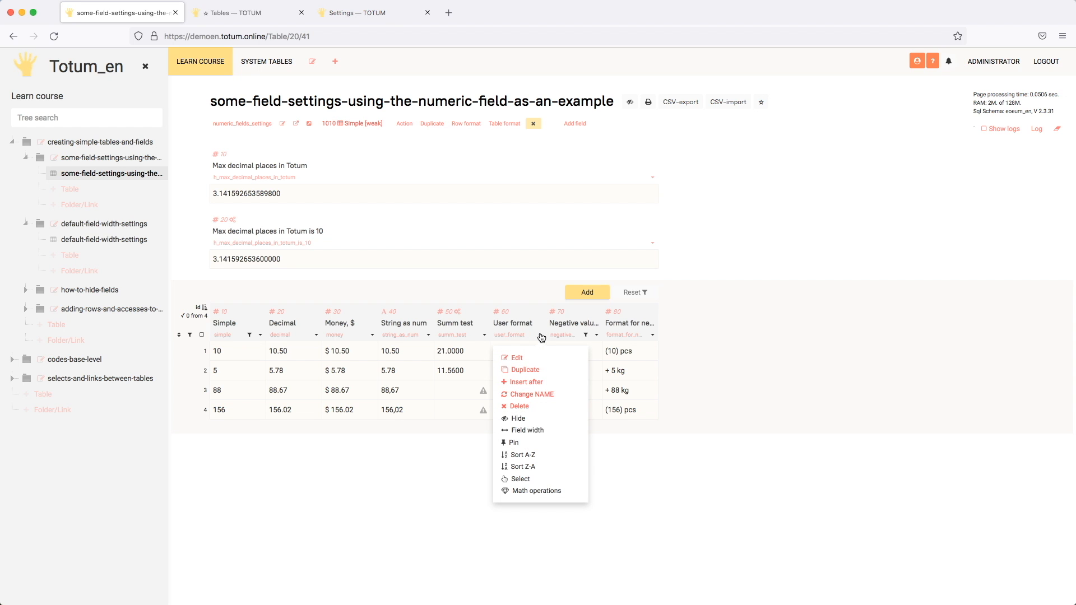
left_click(526, 370)
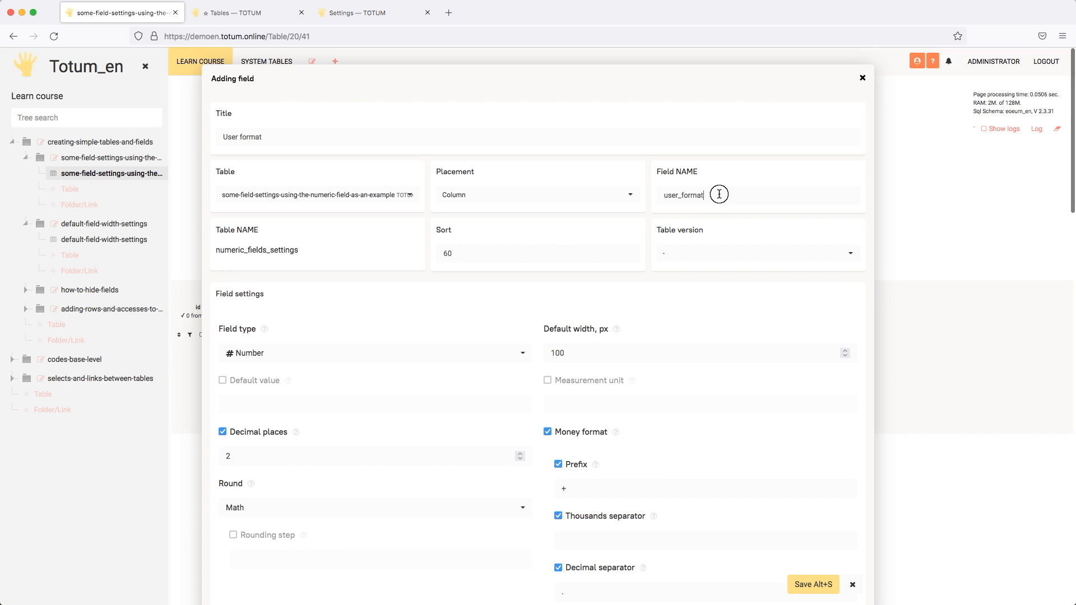
double_click(702, 194)
left_click(310, 139)
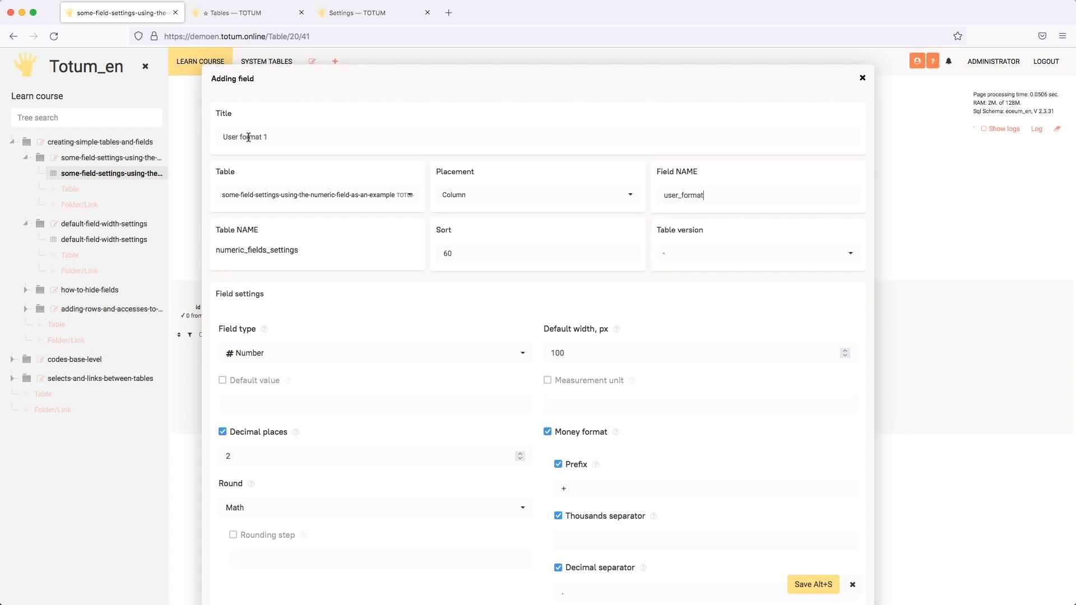
left_click_drag(725, 194, 665, 194)
key("BackSpace")
type("user_format_1")
Set the sort value of the User format 1 copy to 65 and save the new field
left_click_drag(468, 81, 828, 233)
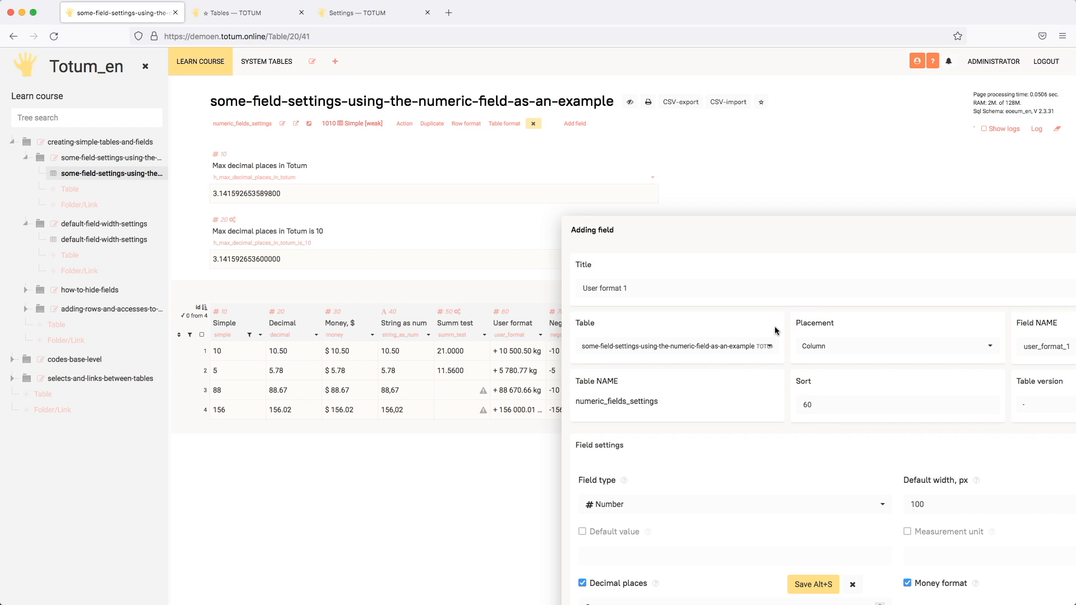
left_click_drag(747, 236, 857, 230)
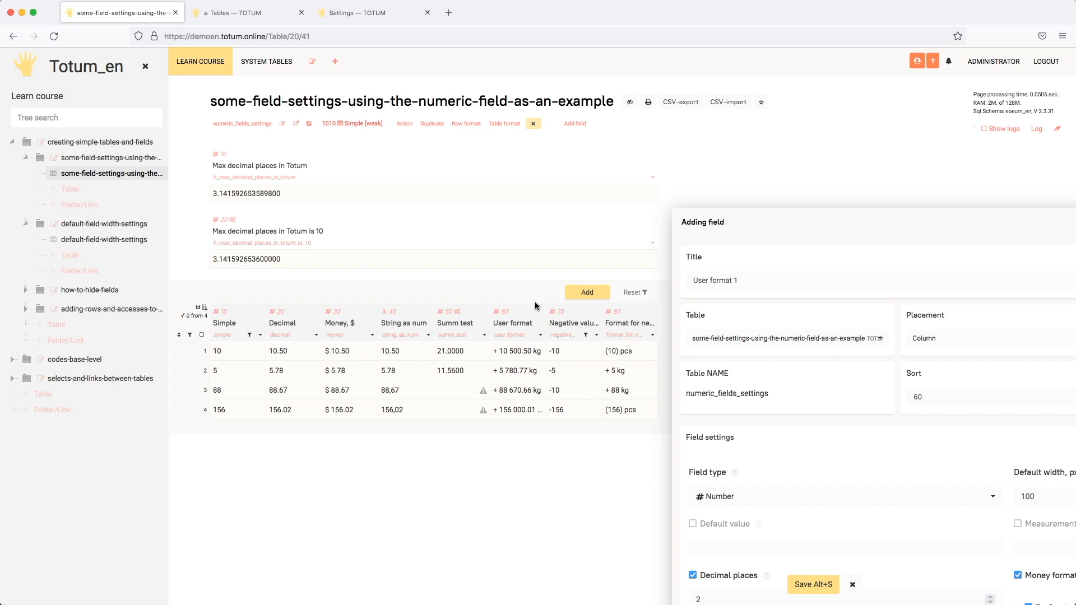
left_click_drag(938, 394, 902, 398)
type("65")
left_click(900, 260)
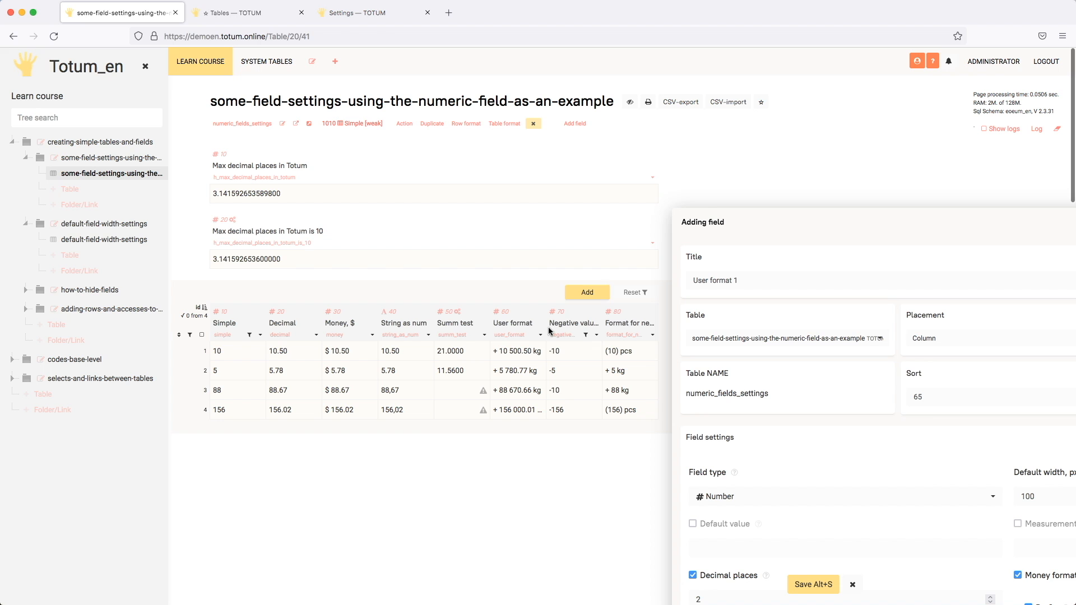
left_click_drag(980, 231, 478, 99)
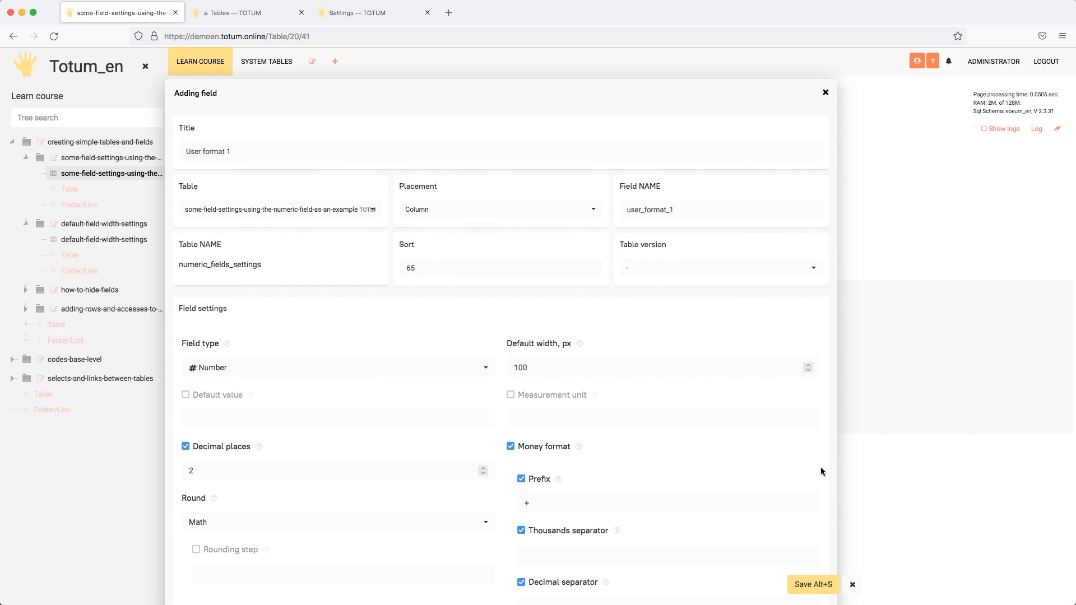
left_click(801, 584)
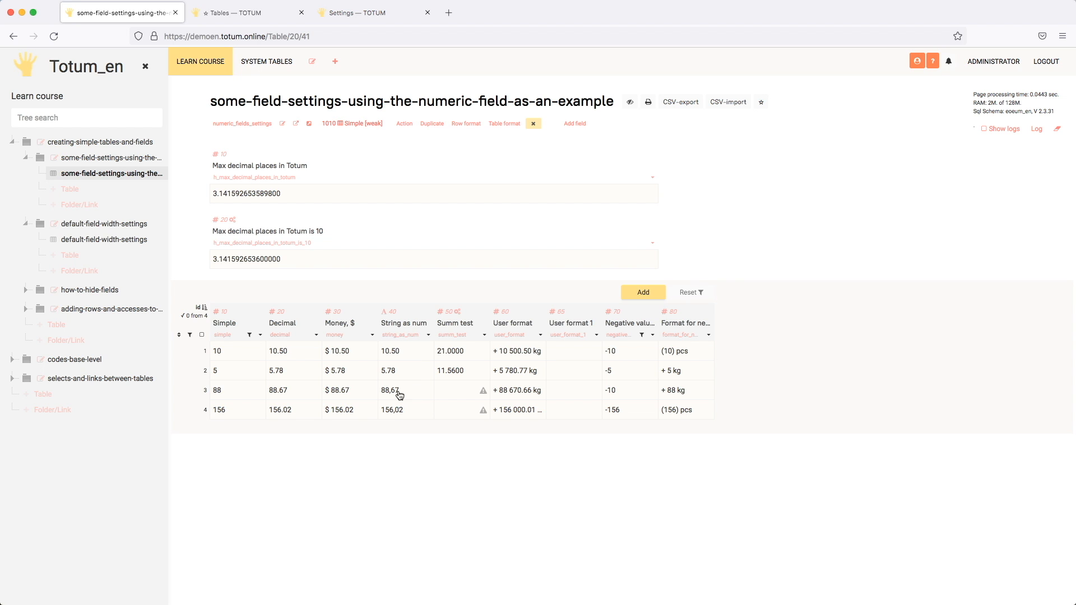
Duplicate the String as num column and set the copy's placement to Prefilter
left_click(429, 339)
left_click(418, 369)
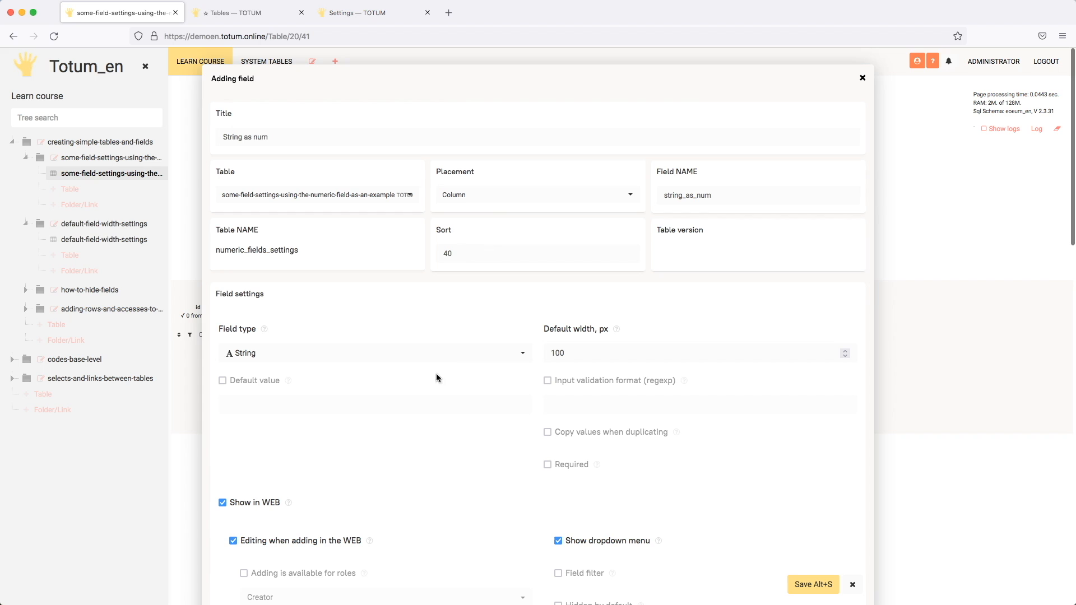
left_click(488, 207)
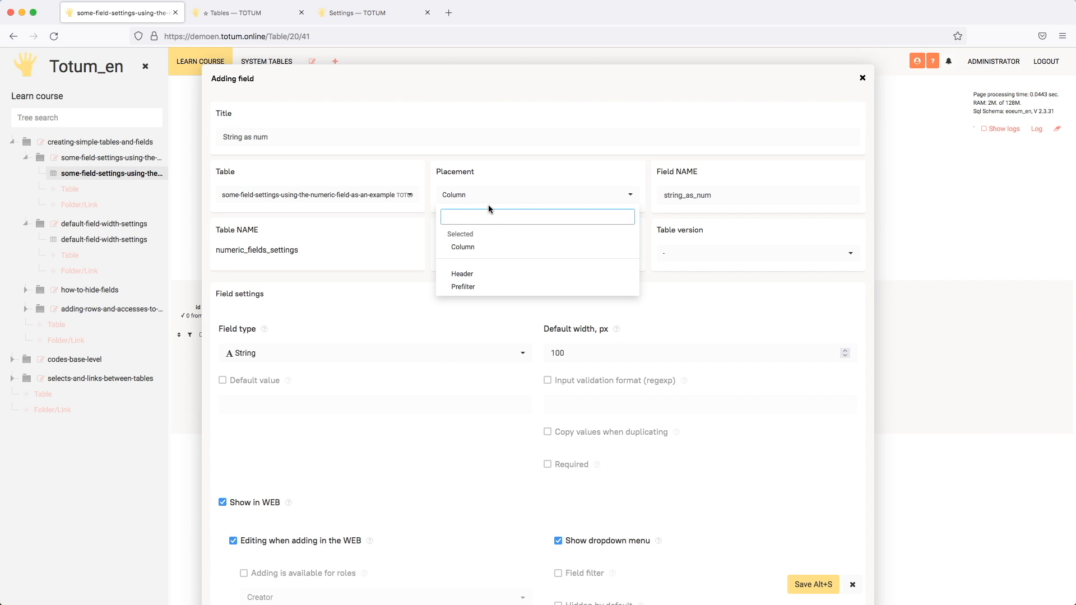
left_click(470, 286)
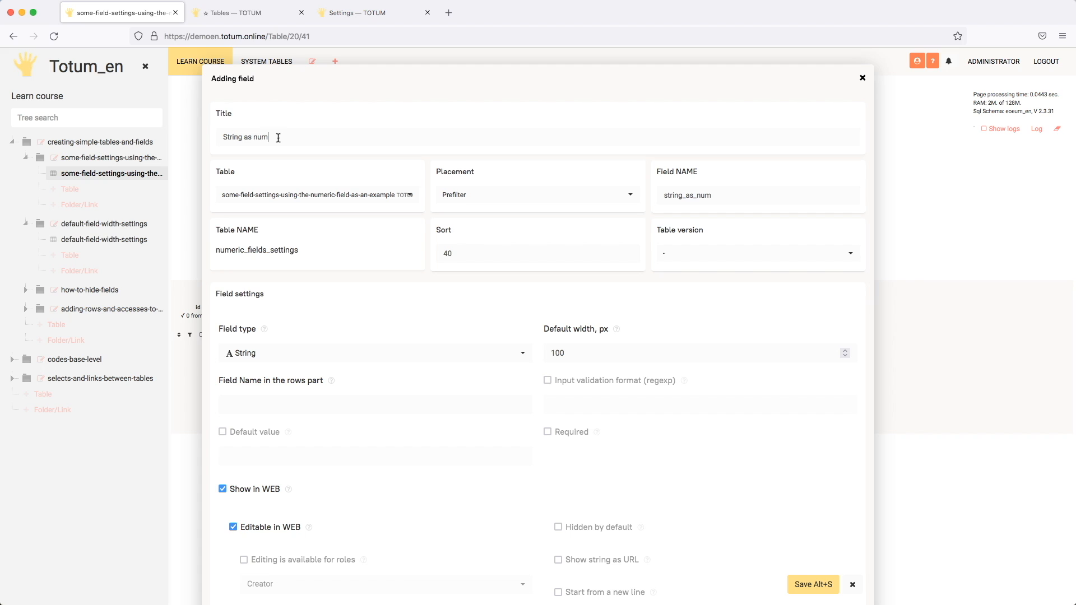
Name the prefilter copy's field fl_string_as_num and save it
left_click_drag(744, 198, 663, 194)
key("Left")
type("fl_")
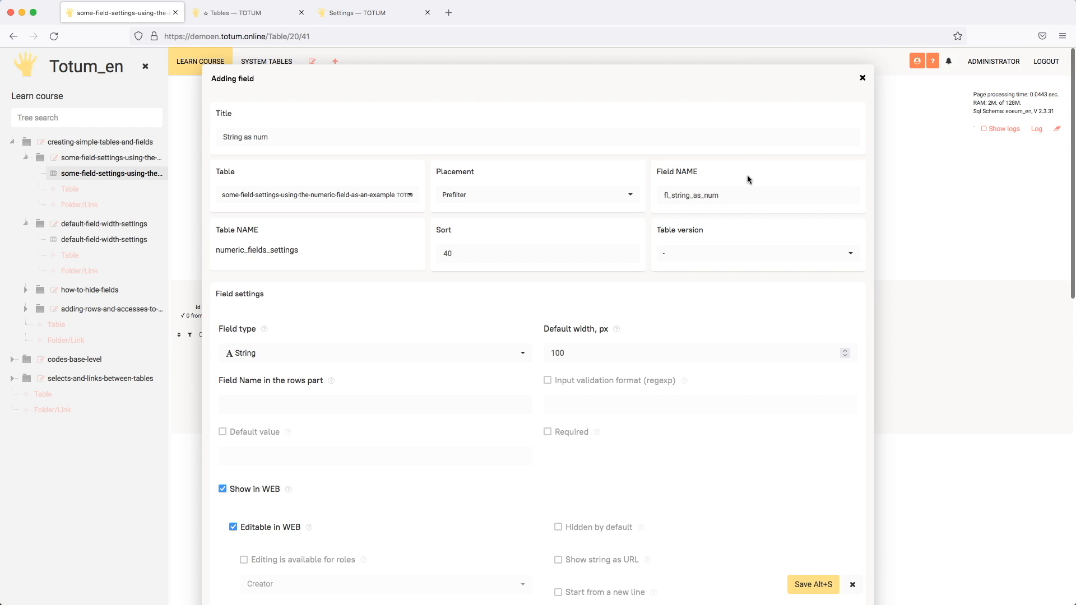
double_click(669, 196)
left_click(671, 195)
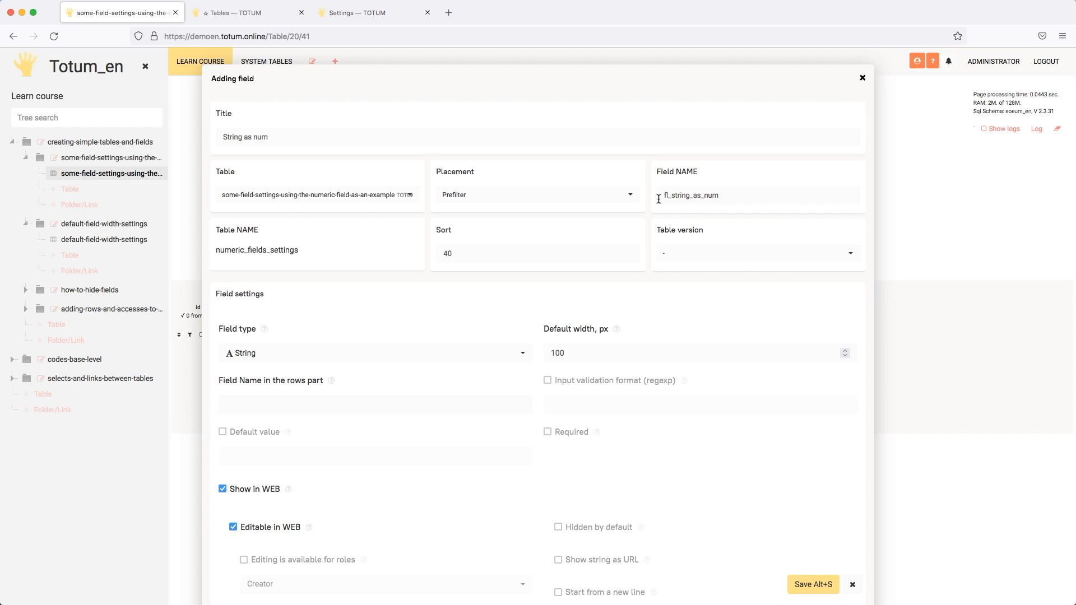
left_click(797, 584)
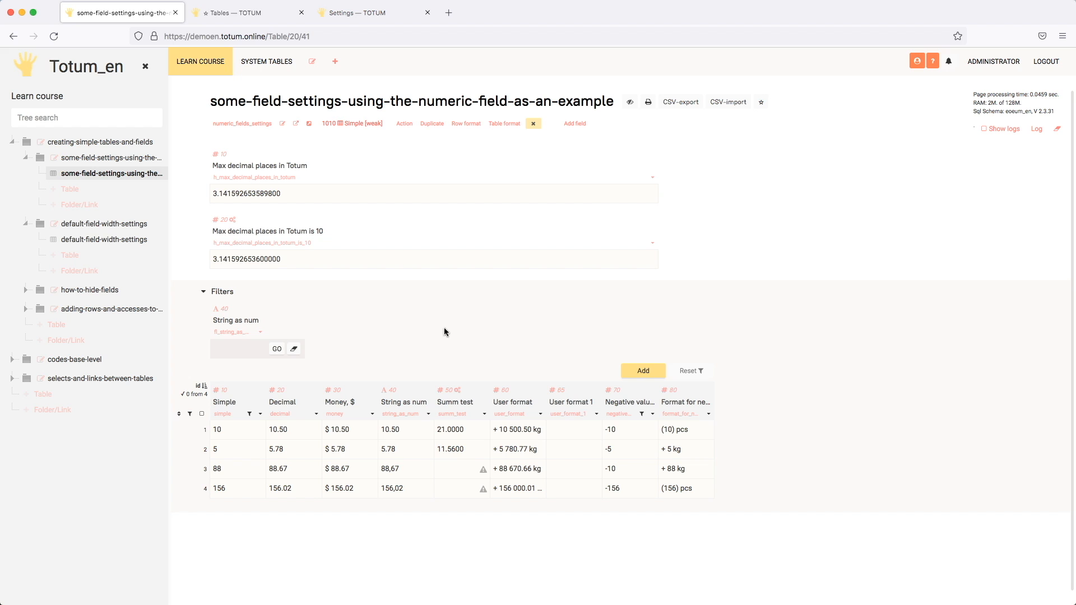
Duplicate the Max decimal places in Totum header field and assign the copy to the system table Charts
left_click(652, 178)
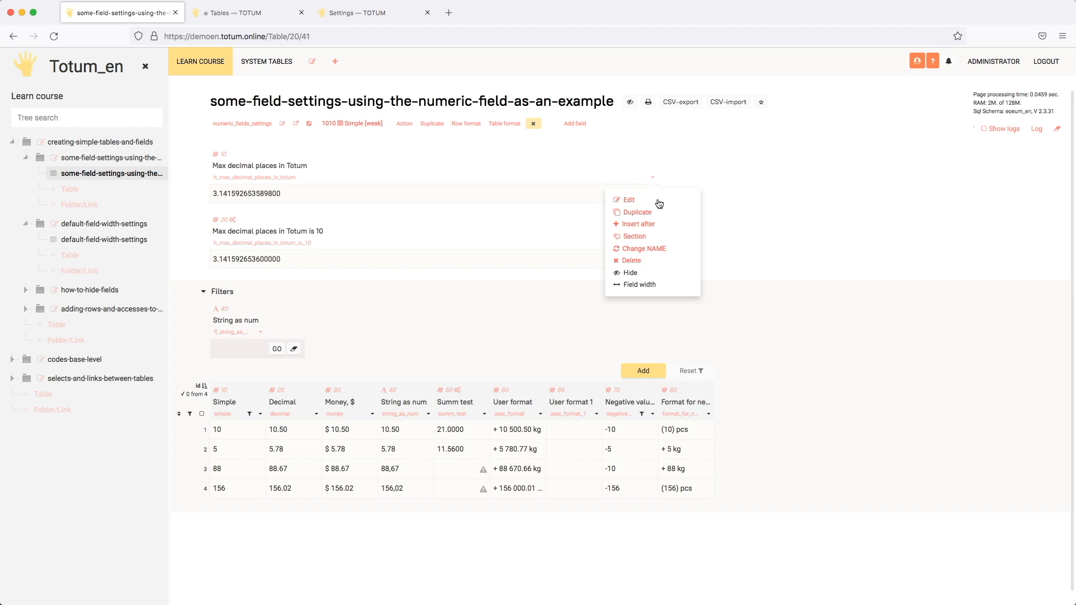
left_click(641, 224)
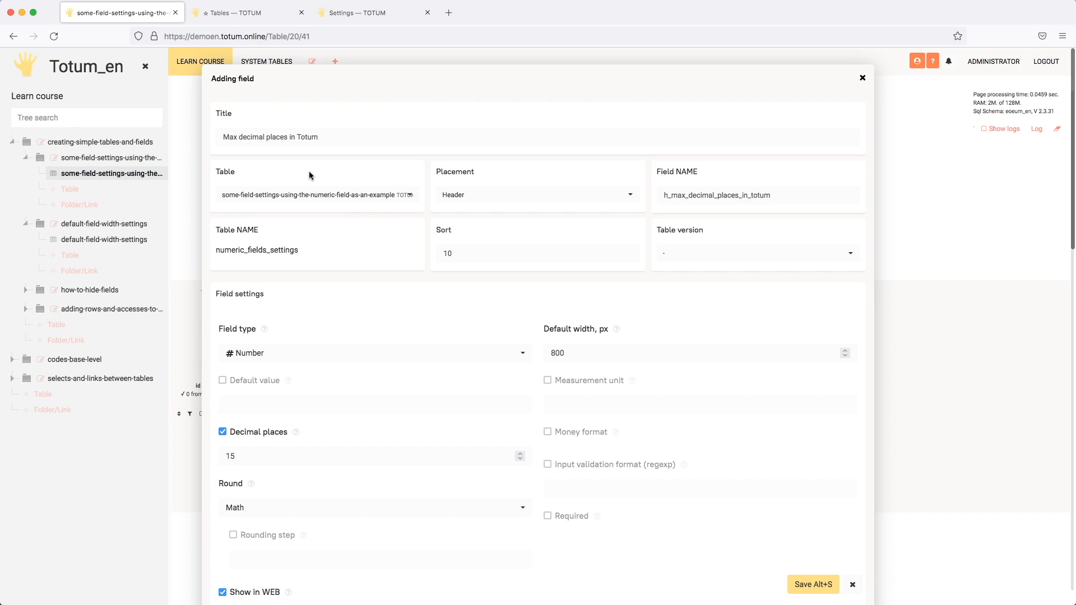
left_click(355, 196)
scroll(312, 425, "down", 5)
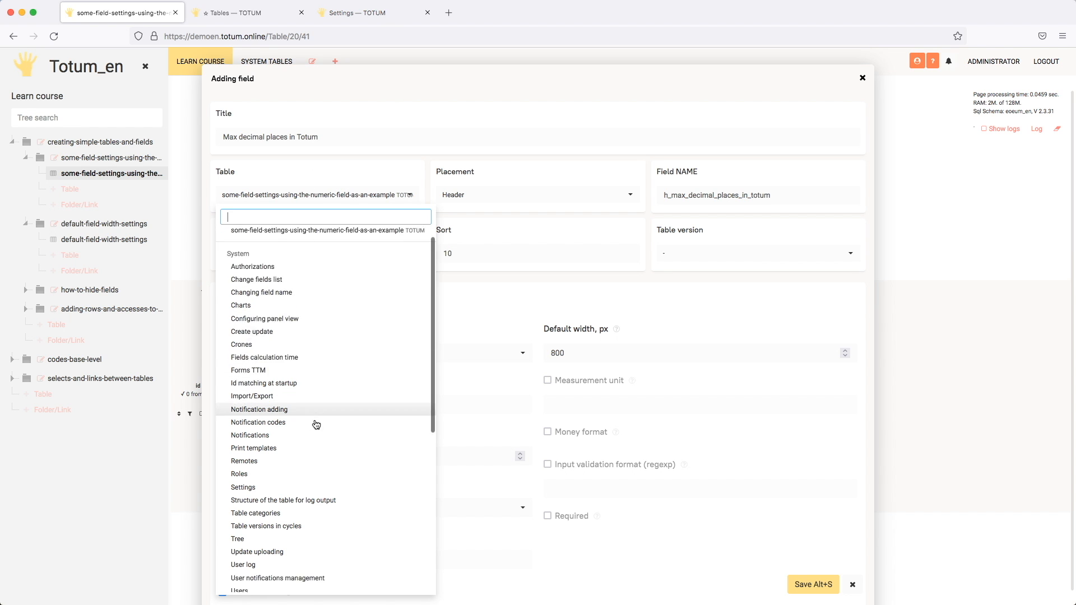
scroll(316, 424, "up", 4)
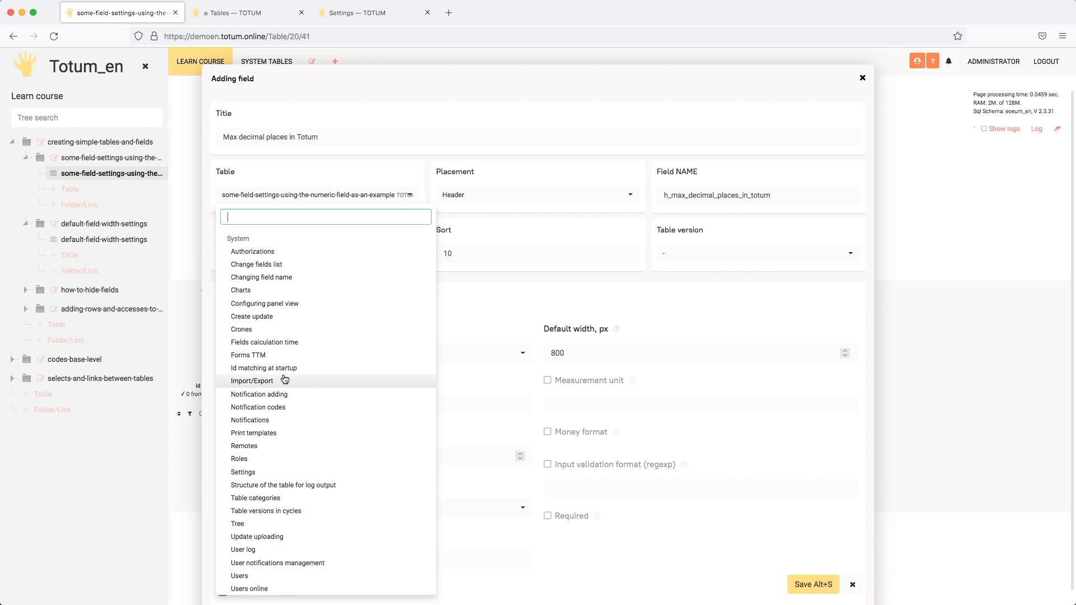
type("cha")
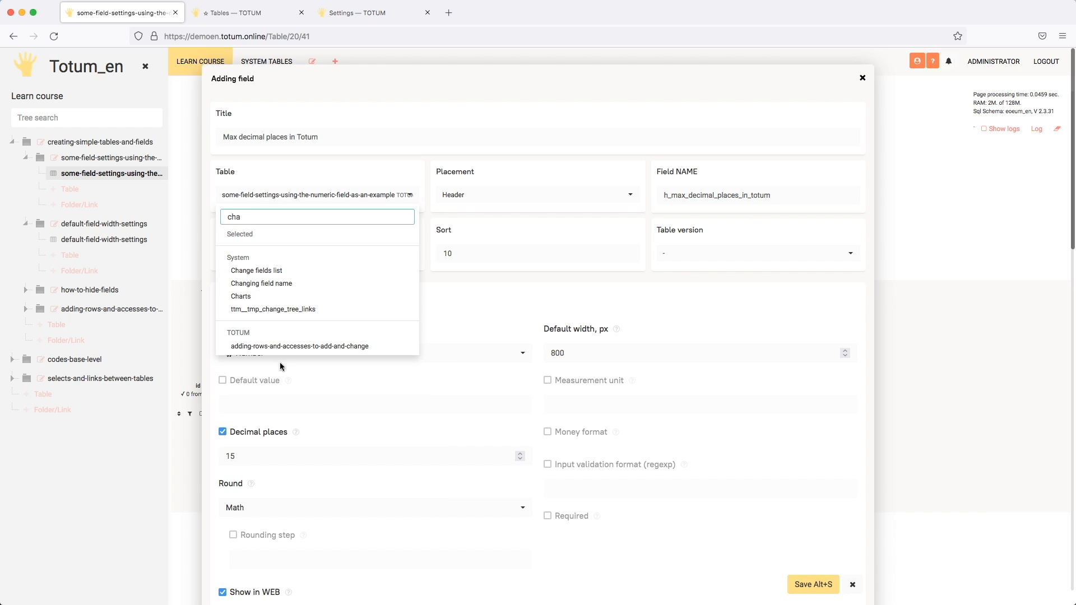
left_click(269, 293)
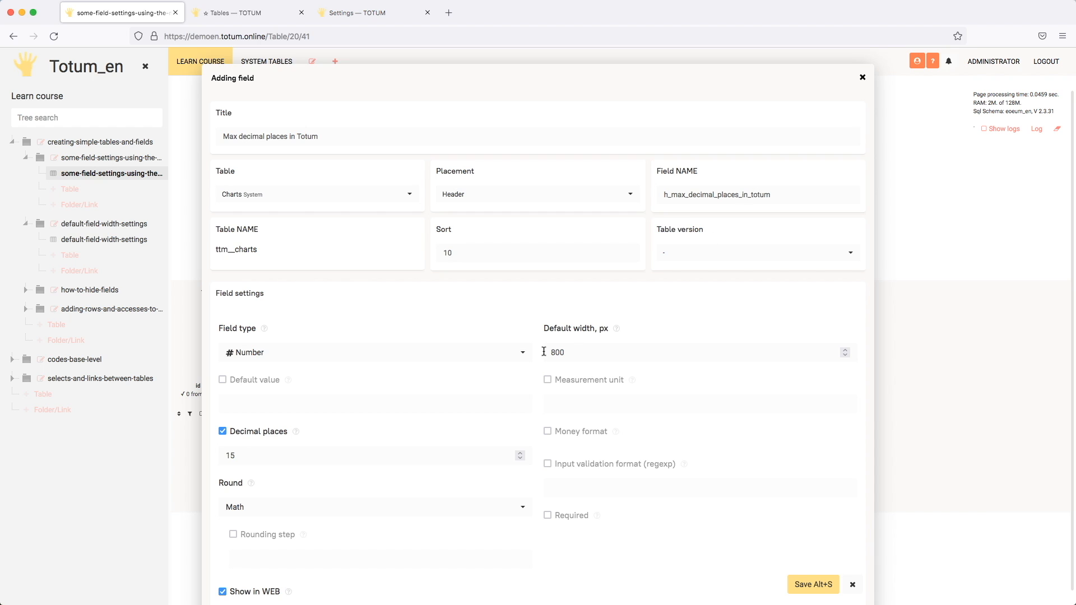
Review the copied field's settings, including the display options, code and action code sections, and its sort value
scroll(547, 359, "down", 3)
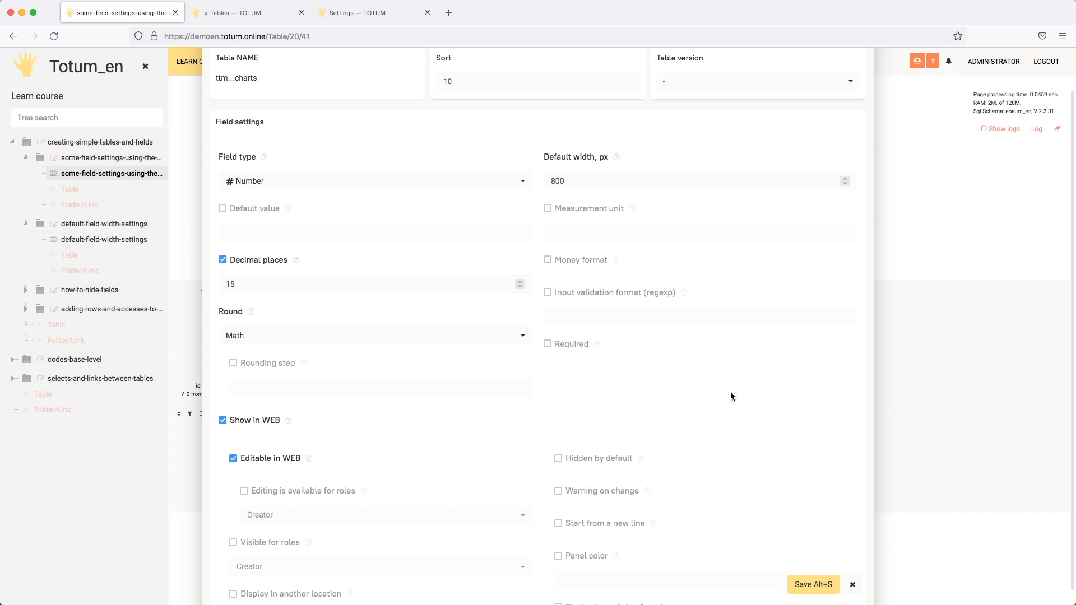
scroll(724, 397, "down", 10)
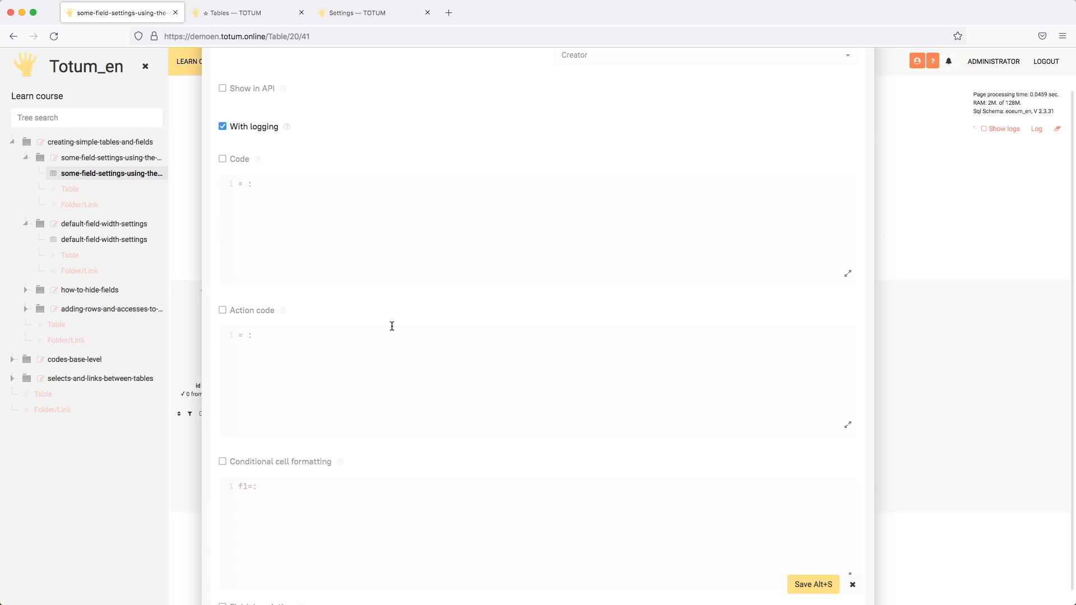
left_click(222, 311)
left_click(222, 311)
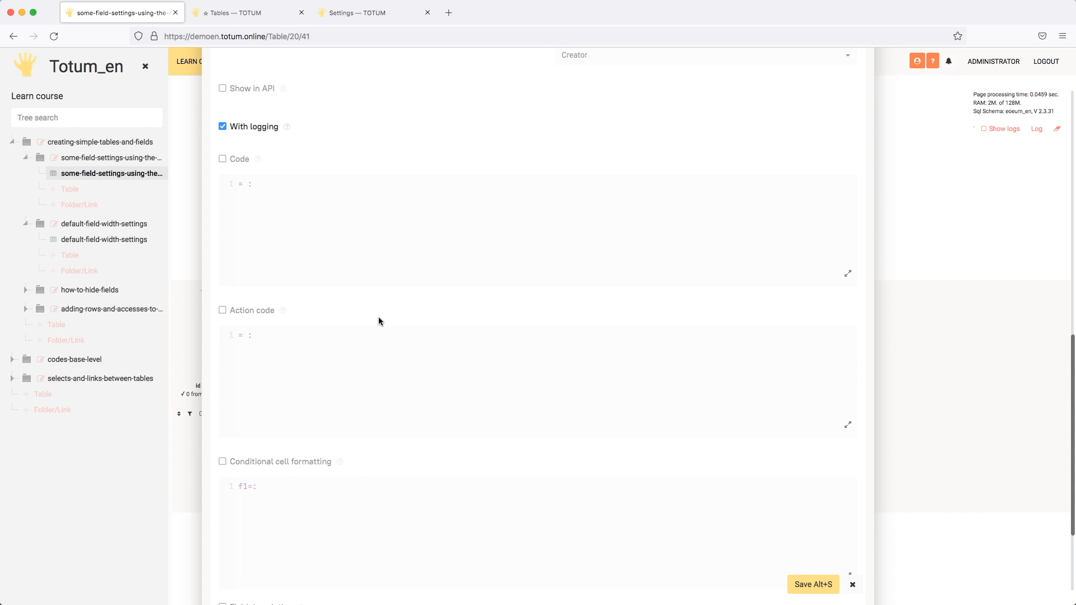
scroll(504, 337, "up", 4)
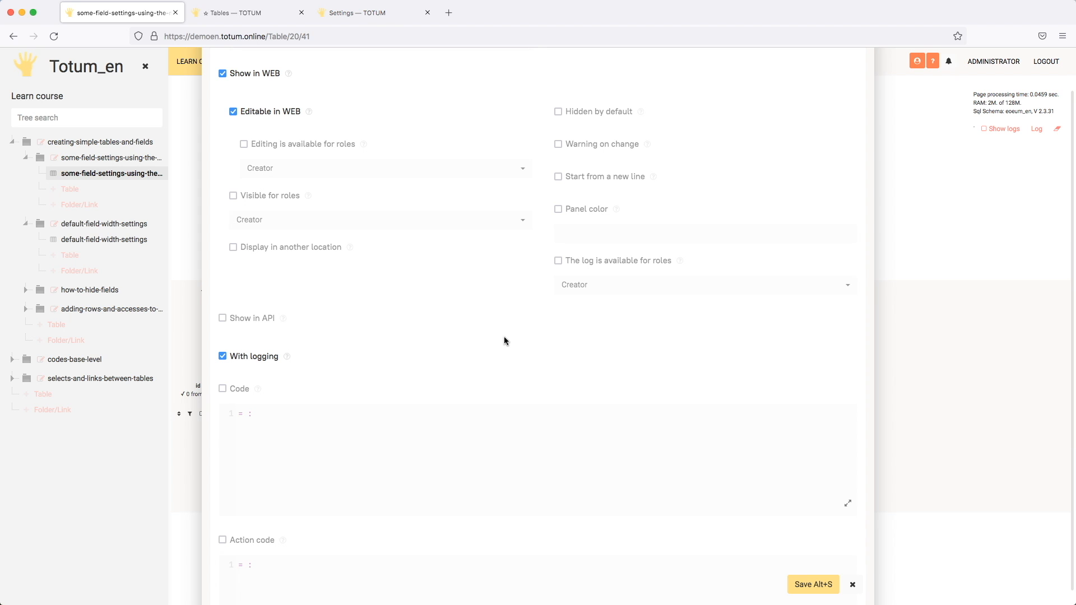
scroll(504, 340, "up", 4)
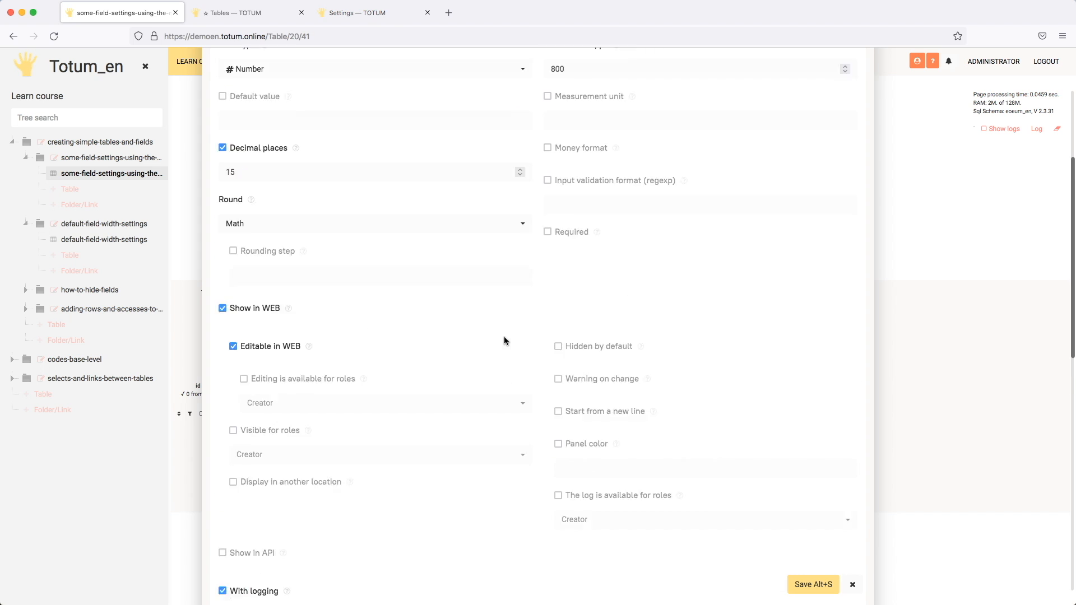
scroll(503, 340, "up", 5)
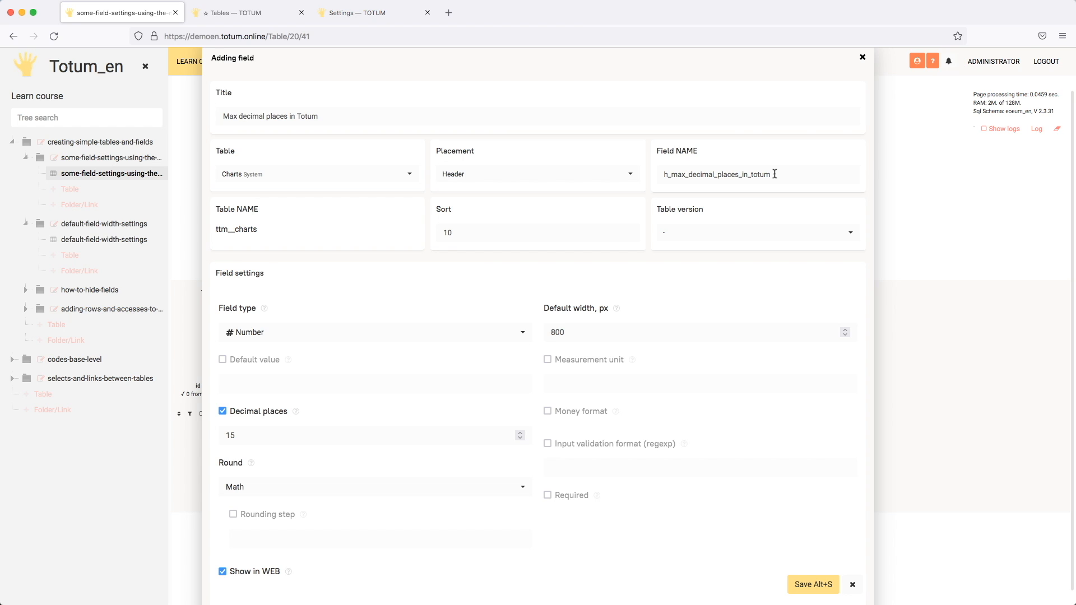
double_click(455, 232)
key("alt+s")
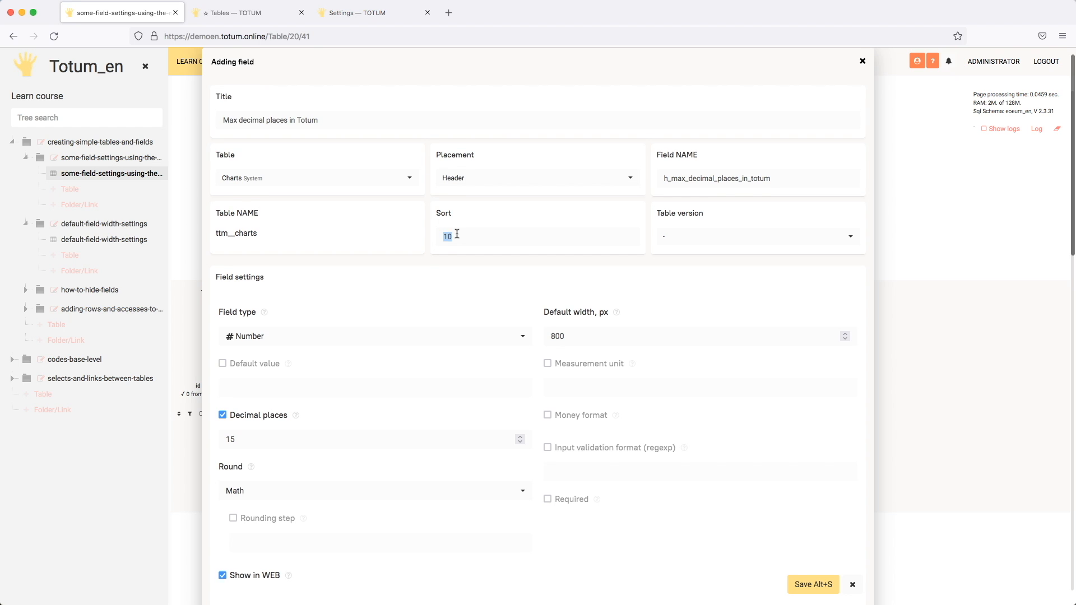